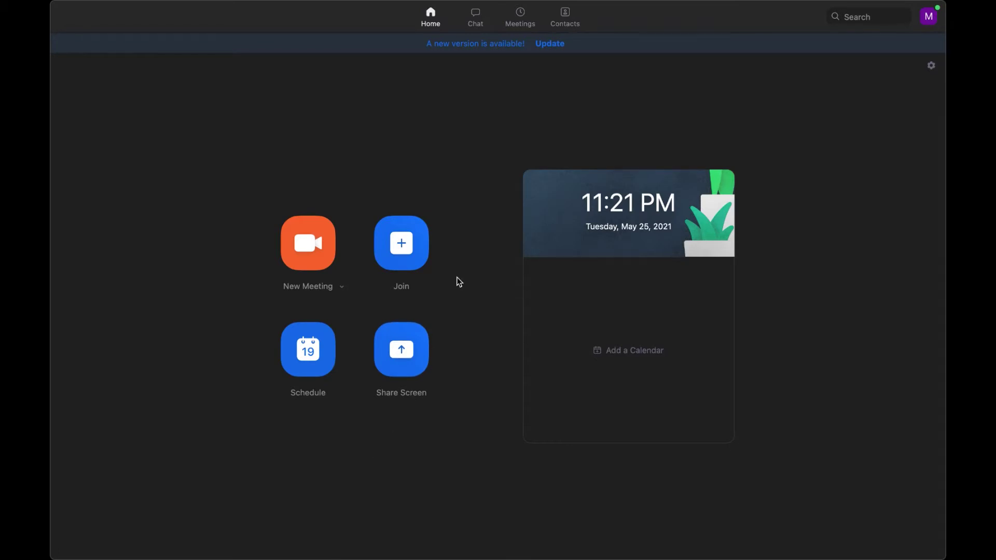
Launch the Zoom Meeting from its csub.zoom.us link in the Outlook Calendar event
{"action": "left_click", "coordinate": [388, 246]}
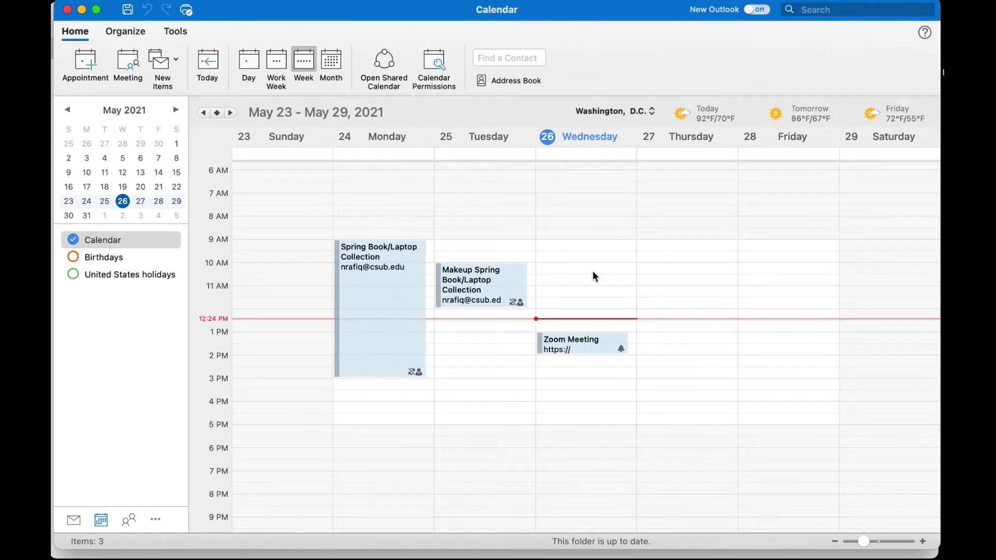
{"action": "left_click", "coordinate": [597, 348]}
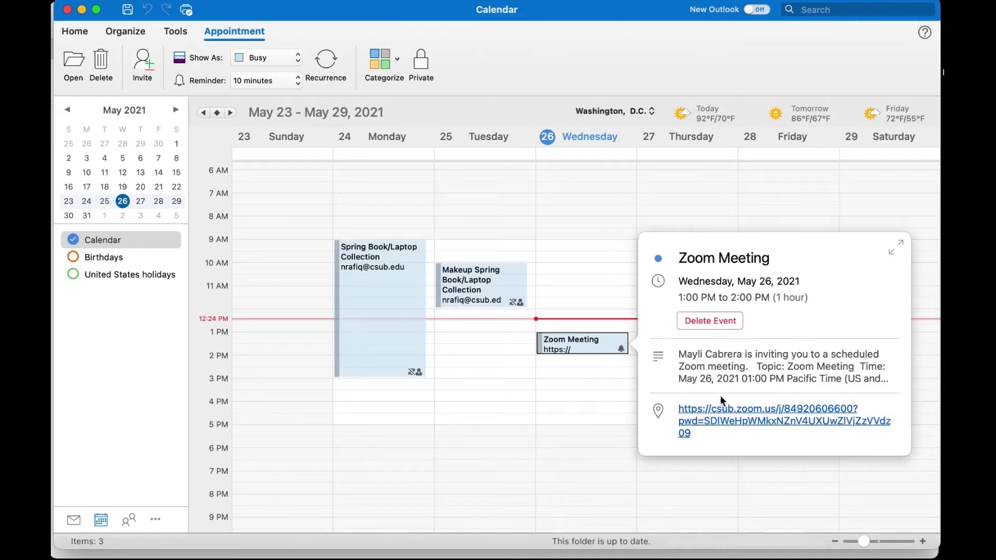
{"action": "left_click", "coordinate": [772, 421]}
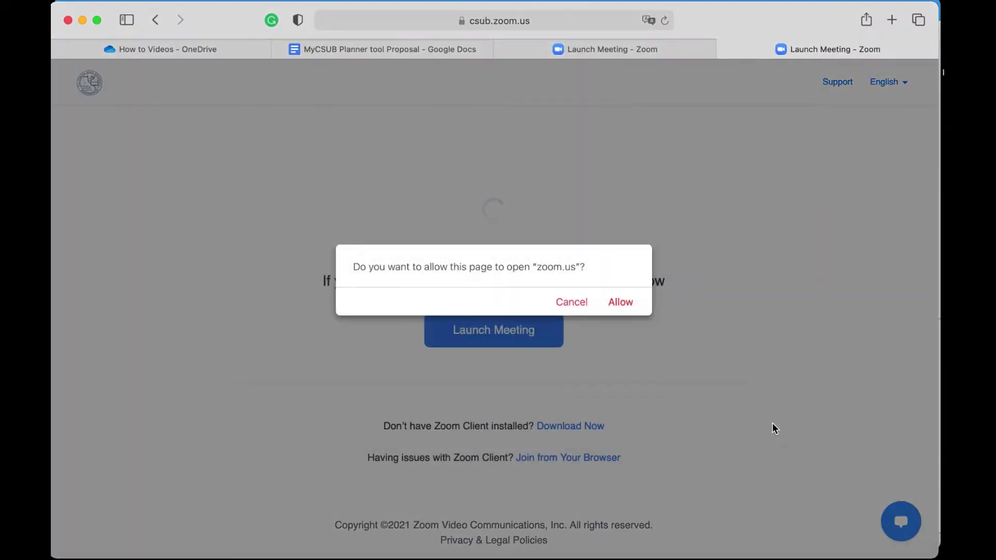
Allow Safari to open zoom.us so the meeting launches in the Zoom app
{"action": "left_click", "coordinate": [615, 303]}
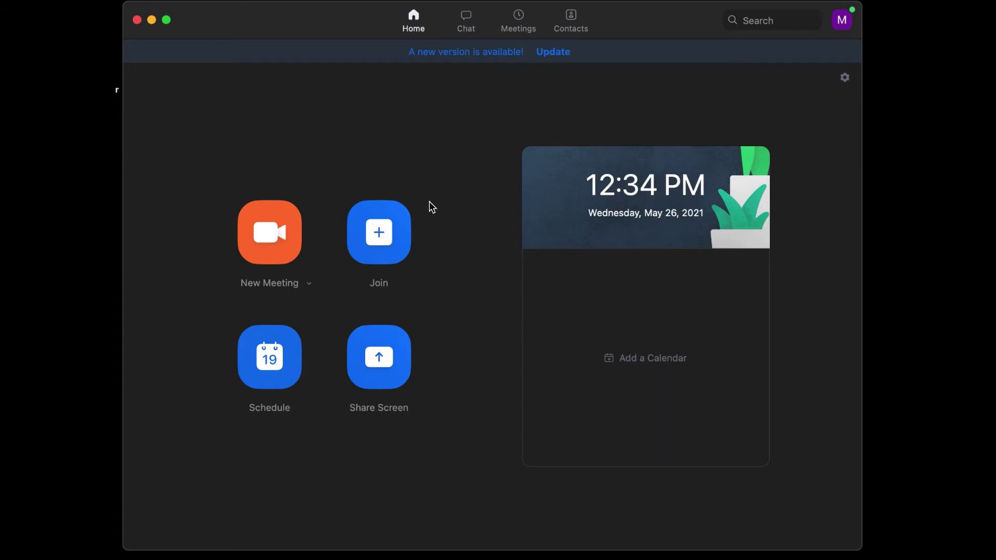
Start a new scheduled meeting and trim its topic to 'Zoom Meeting'
{"action": "left_click", "coordinate": [258, 365]}
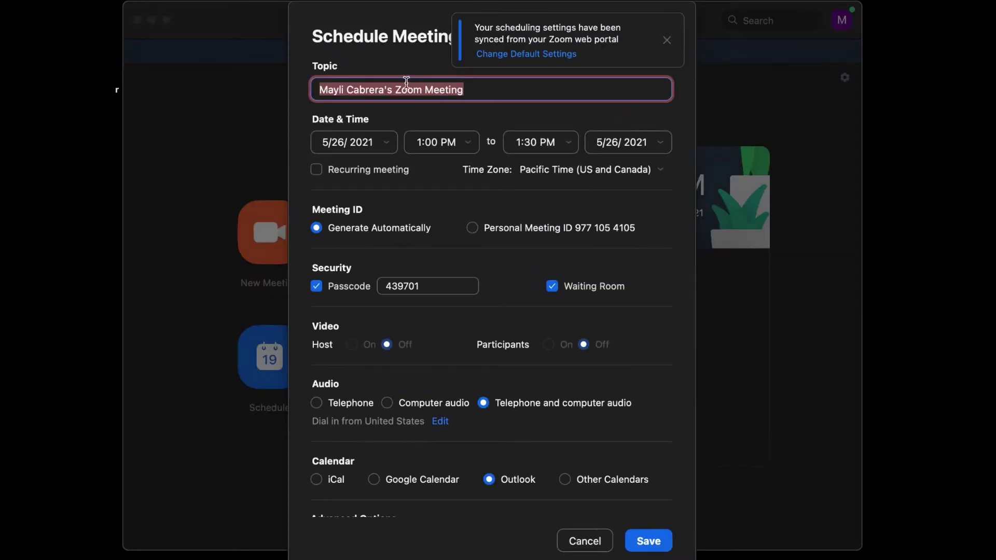
{"action": "left_click_drag", "start_coordinate": [394, 89], "coordinate": [320, 89]}
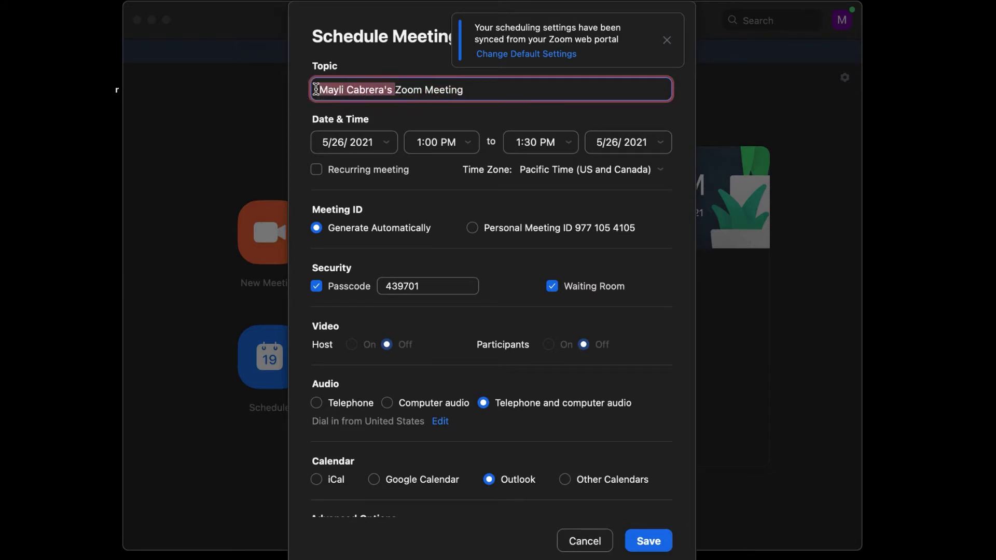
{"action": "key", "text": "BackSpace"}
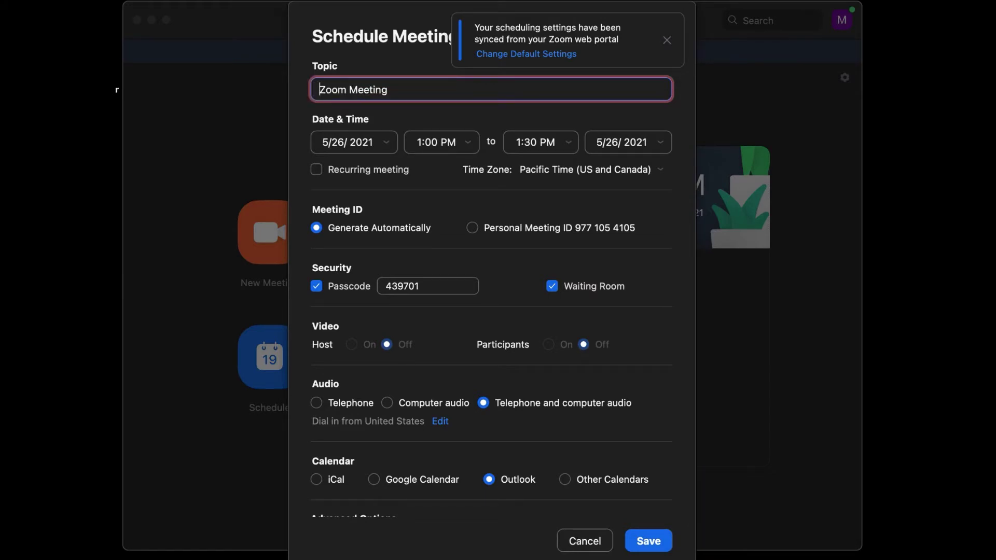
Confirm the 5/26/2021 date and 1:00–1:30 PM times, then save the meeting
{"action": "left_click", "coordinate": [385, 144]}
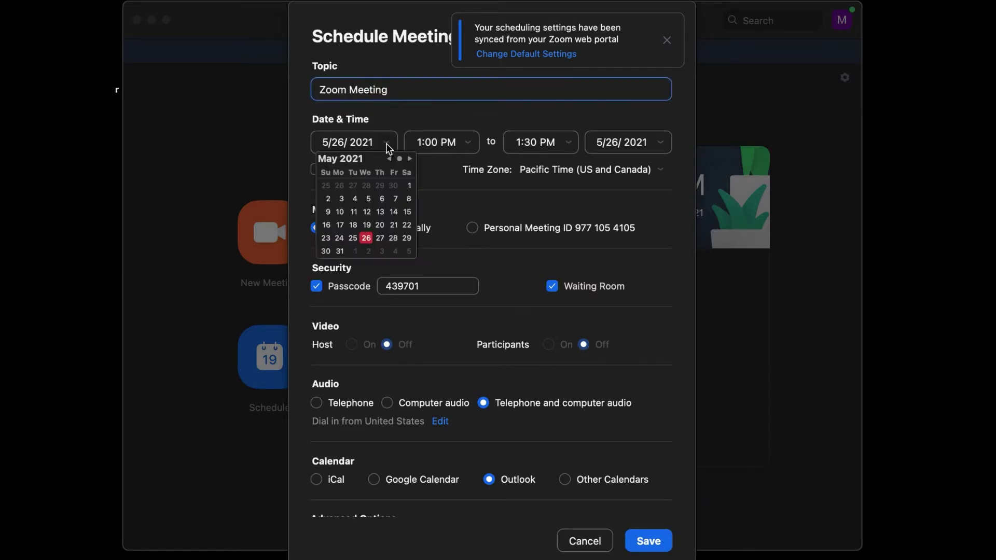
{"action": "left_click", "coordinate": [470, 144]}
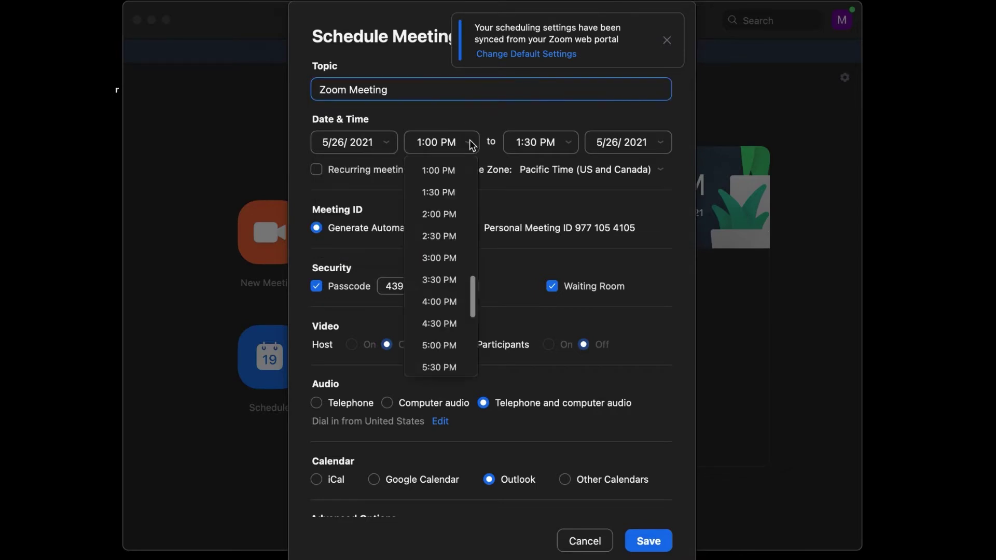
{"action": "left_click", "coordinate": [569, 146]}
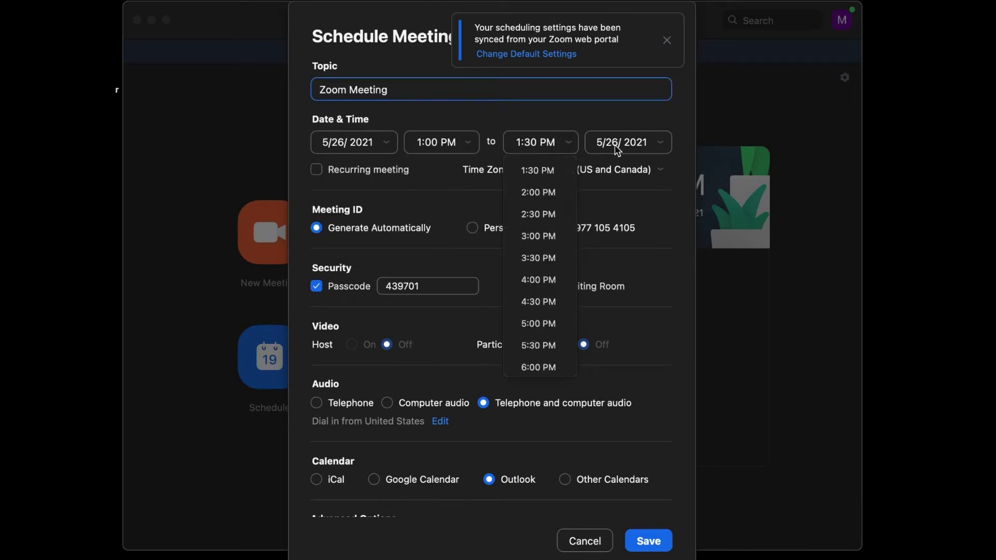
{"action": "left_click", "coordinate": [661, 147]}
{"action": "left_click", "coordinate": [663, 147]}
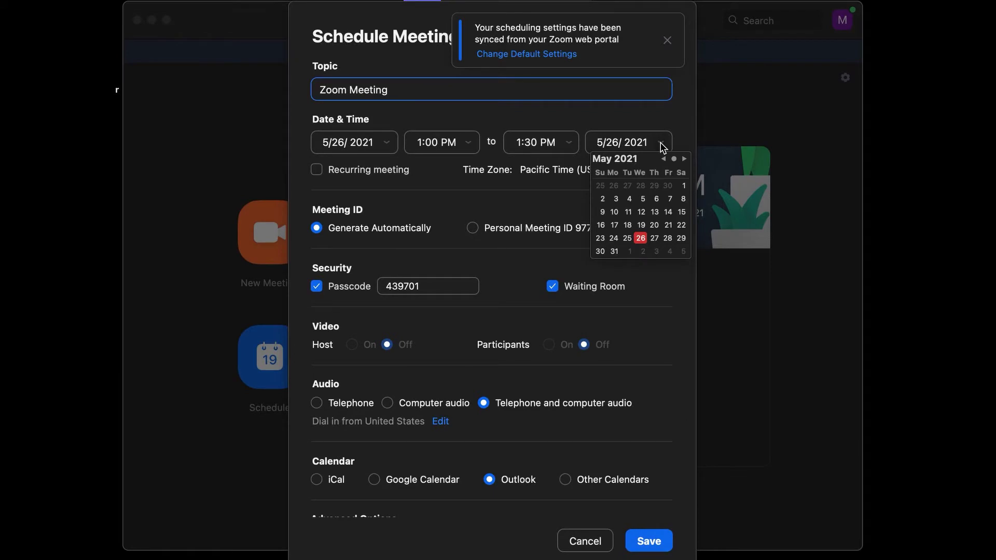
{"action": "left_click", "coordinate": [438, 190]}
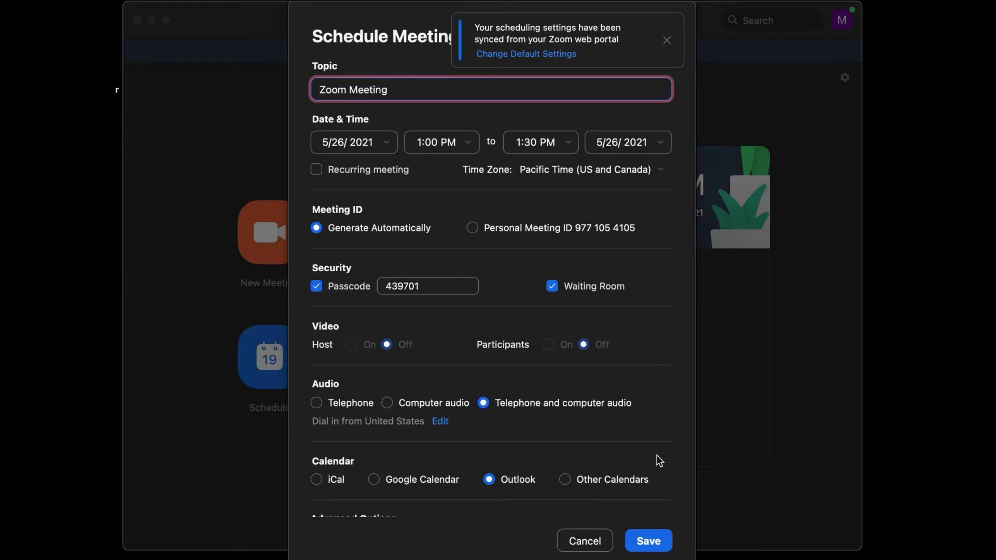
{"action": "left_click", "coordinate": [651, 542]}
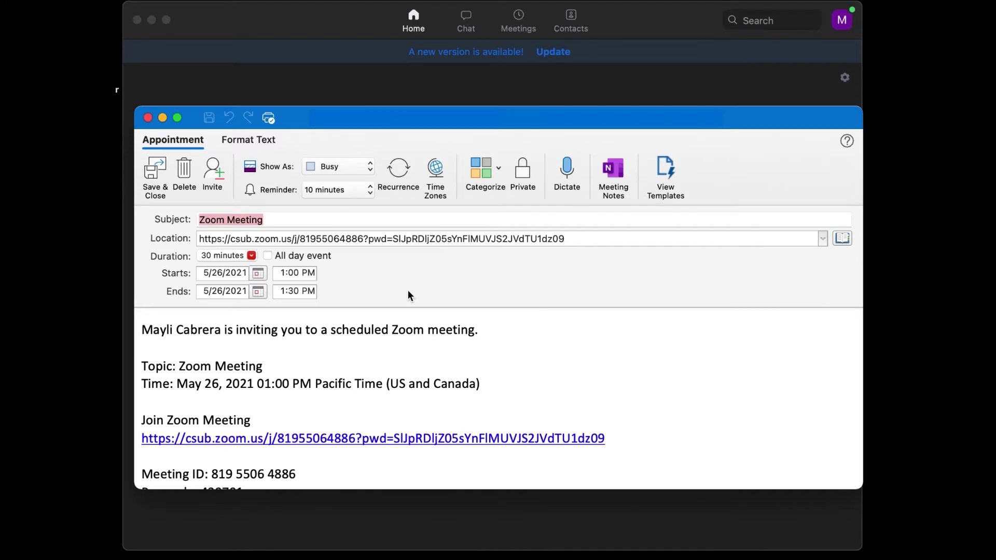
Save the Outlook appointment, copy the Zoom meeting's invitation, and return to the Outlook inbox
{"action": "left_click", "coordinate": [150, 171]}
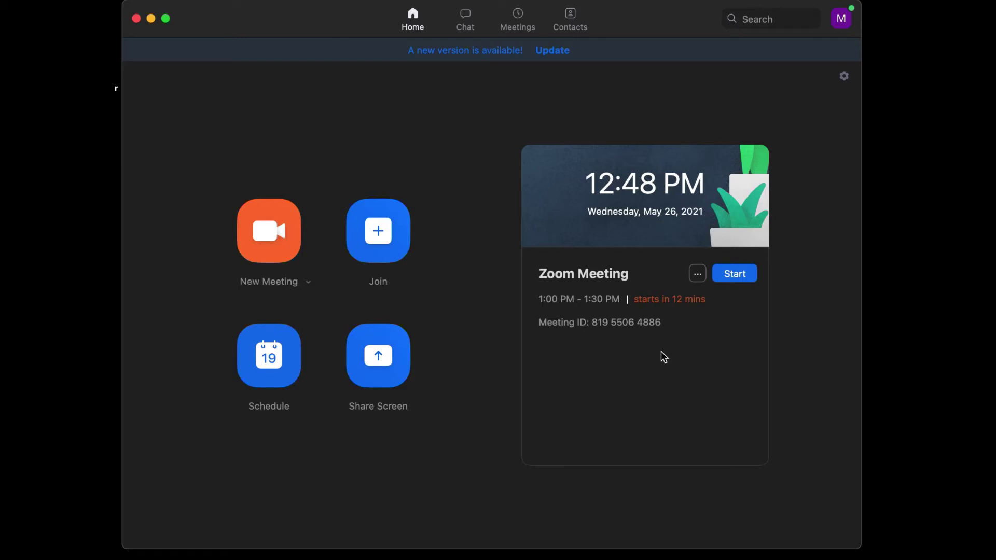
{"action": "left_click", "coordinate": [698, 275]}
{"action": "left_click", "coordinate": [664, 303]}
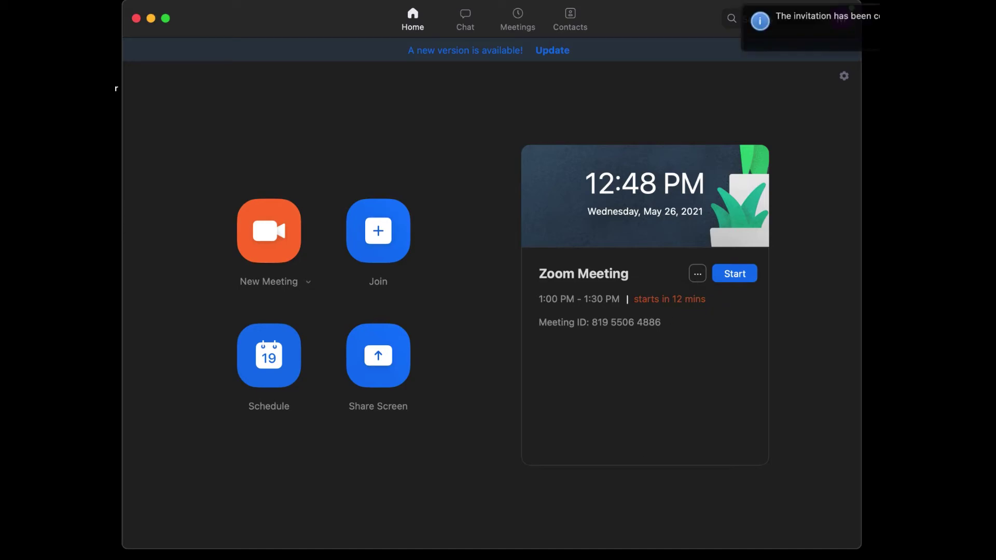
{"action": "key", "text": "super+Tab"}
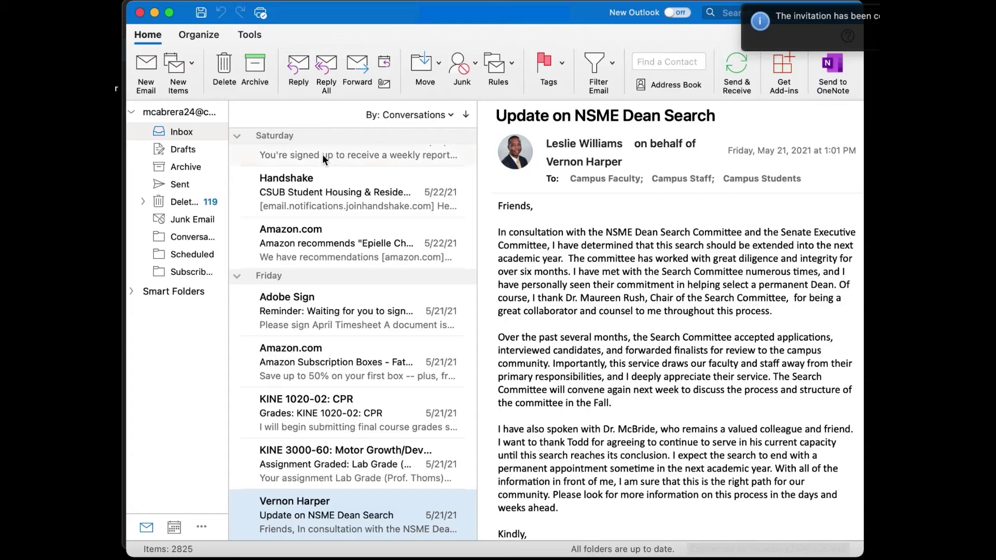
Paste the Zoom invitation into a new email, select its join link, and open meeting Chat
{"action": "left_click", "coordinate": [146, 72]}
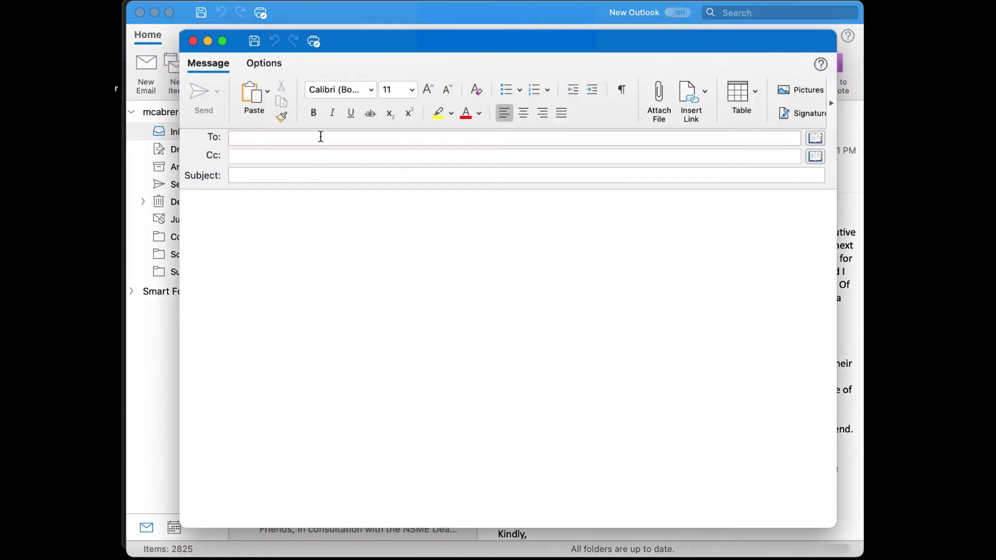
{"action": "left_click", "coordinate": [251, 97]}
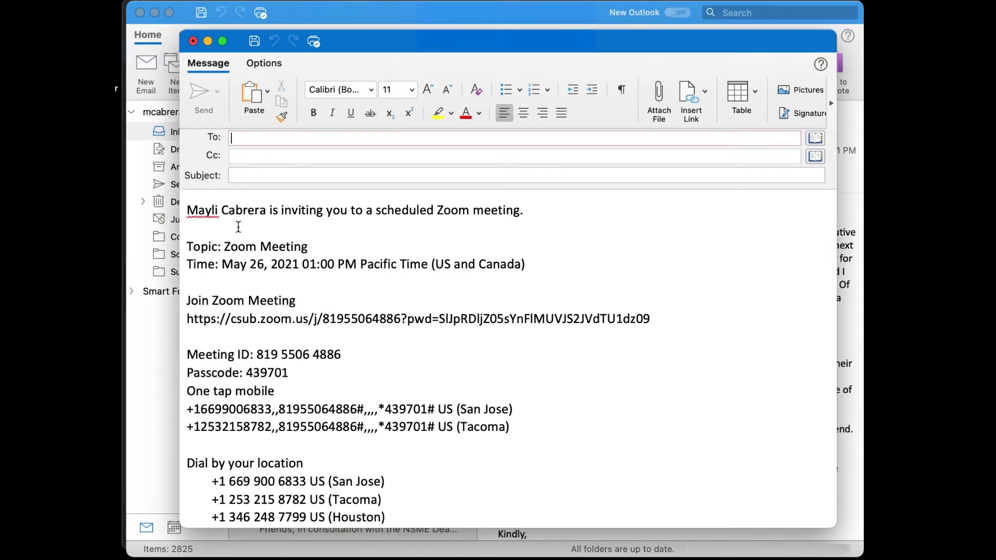
{"action": "left_click_drag", "start_coordinate": [184, 318], "coordinate": [669, 331]}
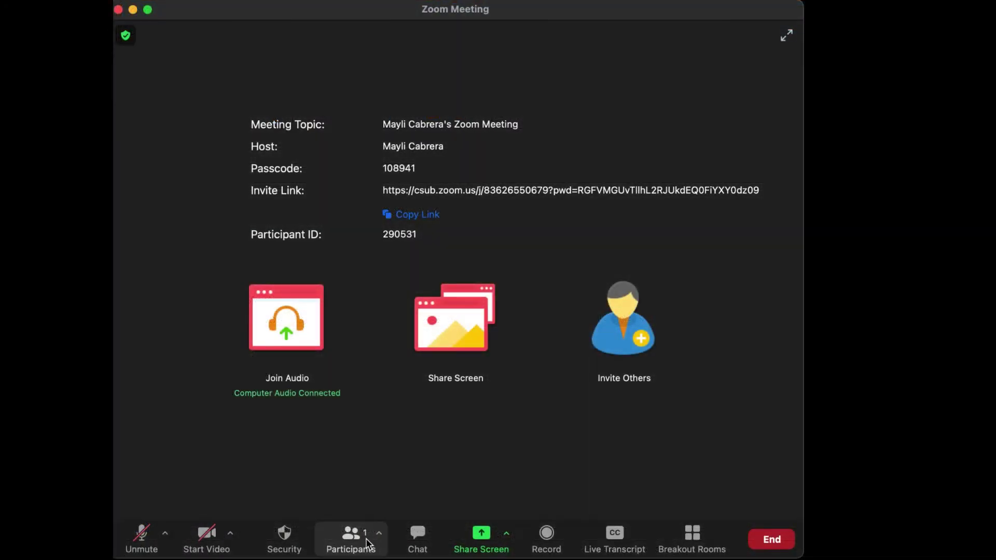
{"action": "left_click", "coordinate": [410, 542]}
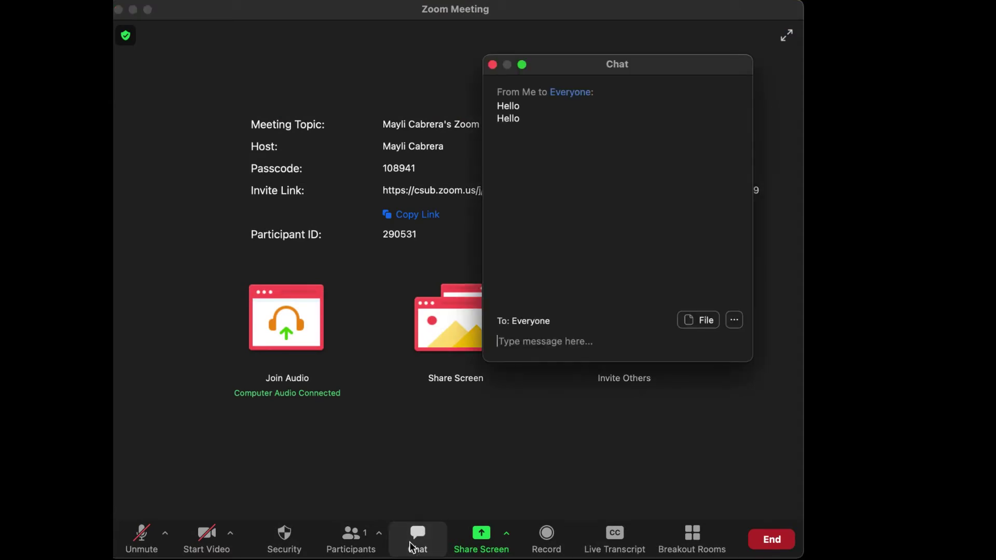
Review the Participant Can Chat With options in the chat menu, then close Chat
{"action": "left_click", "coordinate": [735, 344]}
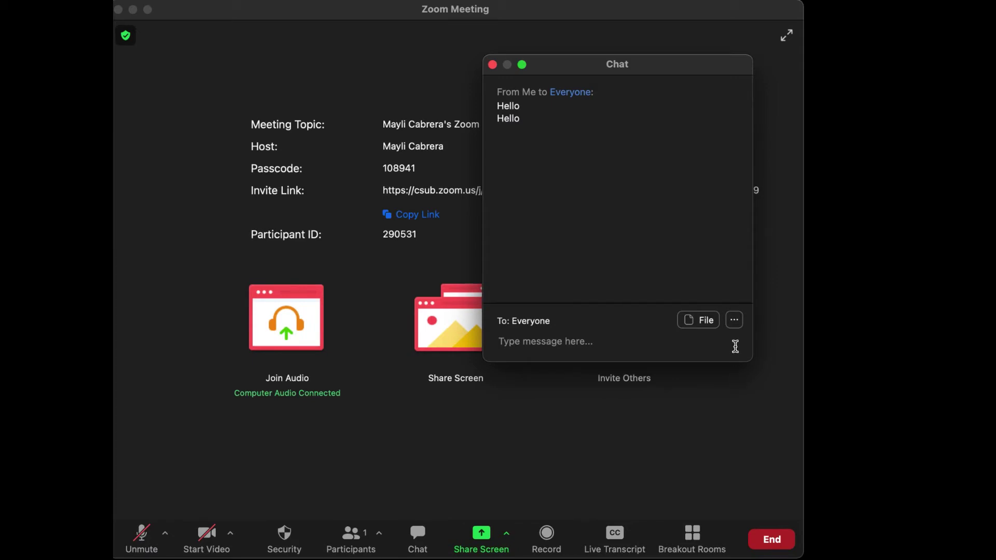
{"action": "left_click", "coordinate": [734, 322]}
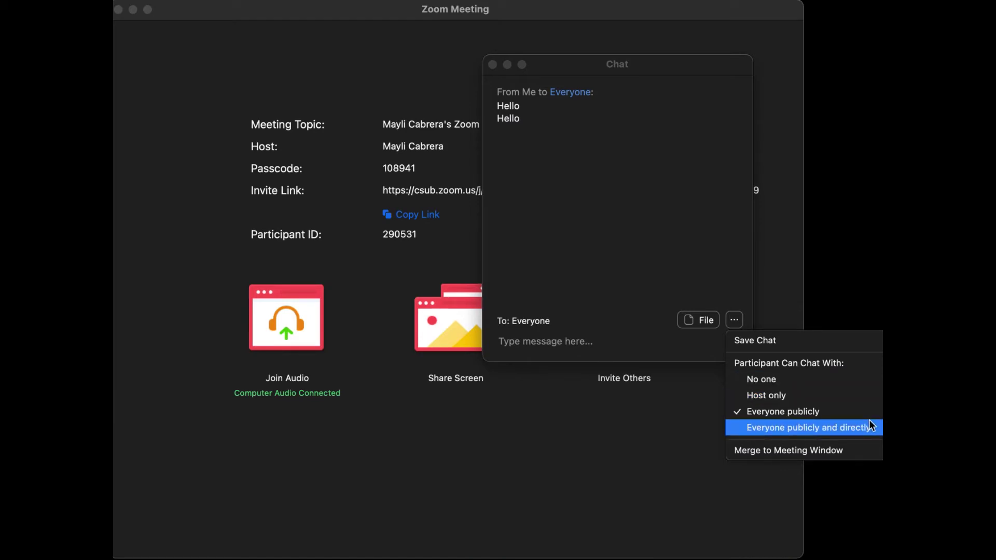
{"action": "left_click", "coordinate": [819, 412]}
{"action": "left_click", "coordinate": [559, 338]}
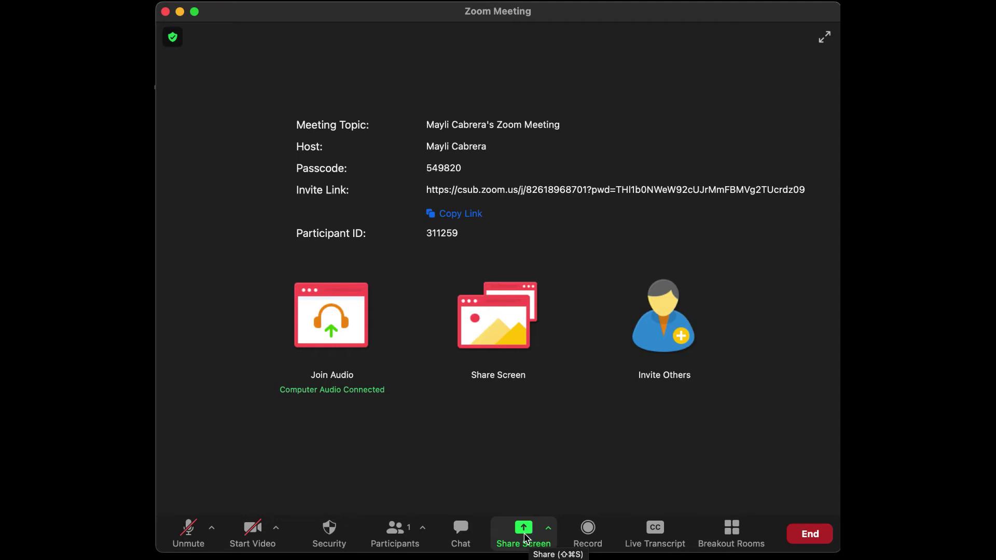
Share Desktop 1 briefly, stop sharing, and bring up the End meeting options
{"action": "left_click", "coordinate": [526, 538]}
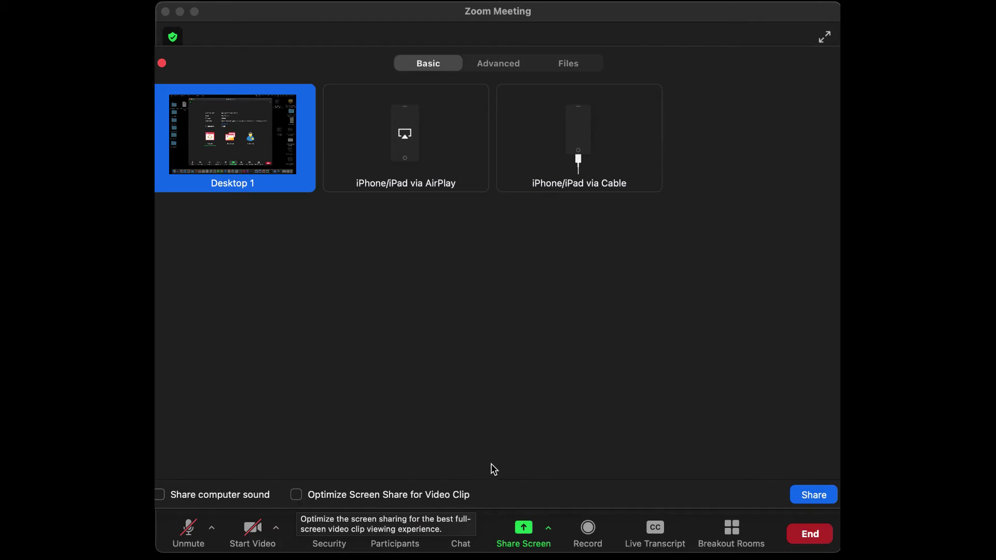
{"action": "left_click", "coordinate": [811, 495]}
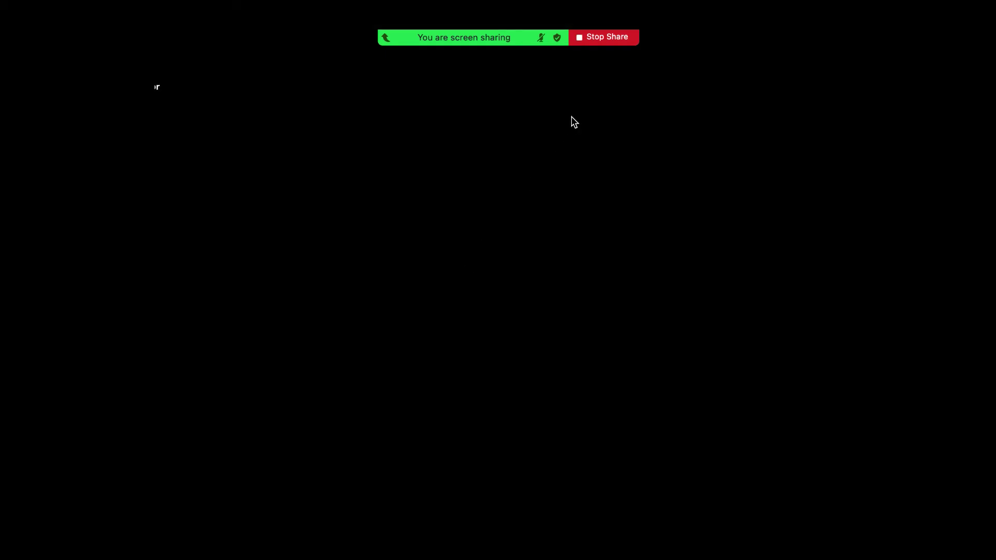
{"action": "left_click", "coordinate": [595, 41]}
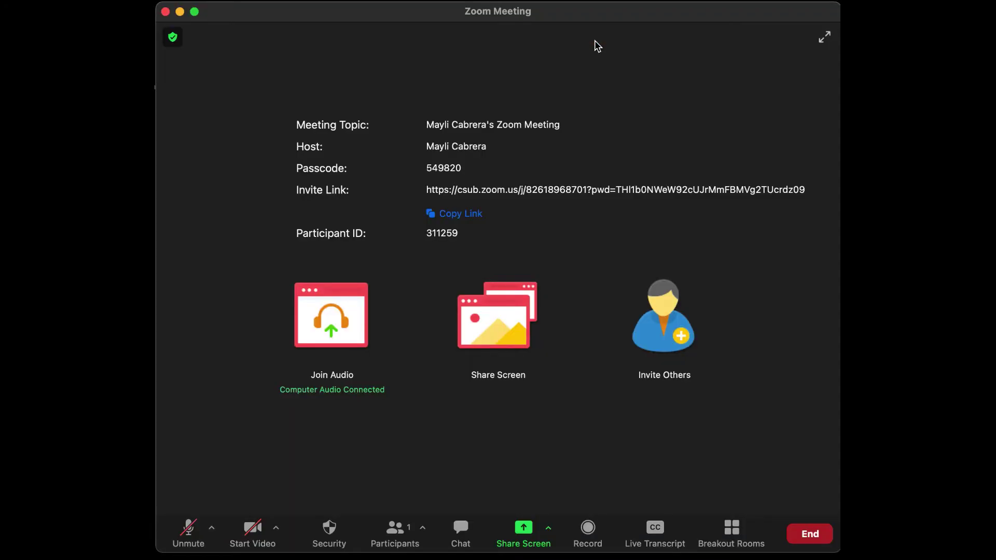
{"action": "left_click", "coordinate": [803, 535]}
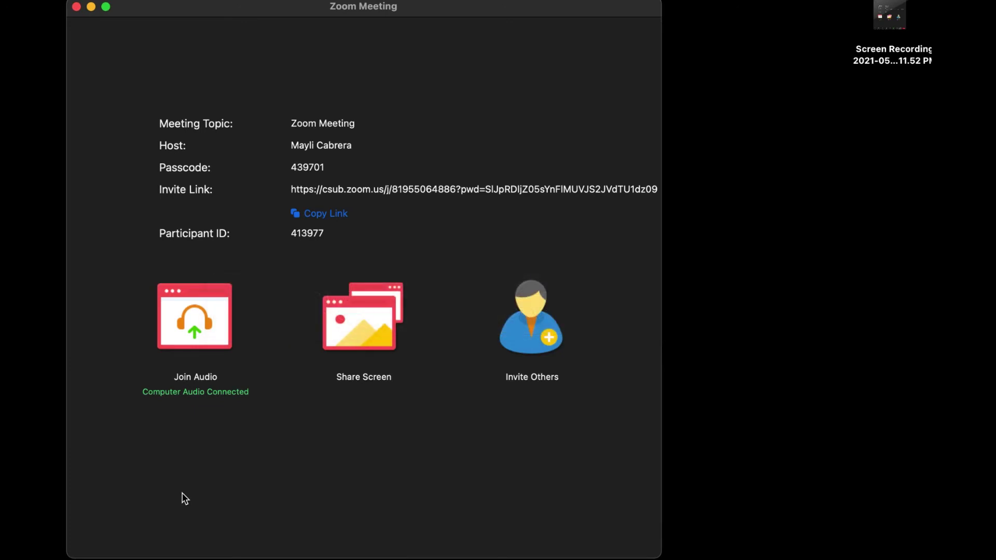
{"action": "mouse_move", "coordinate": [173, 504]}
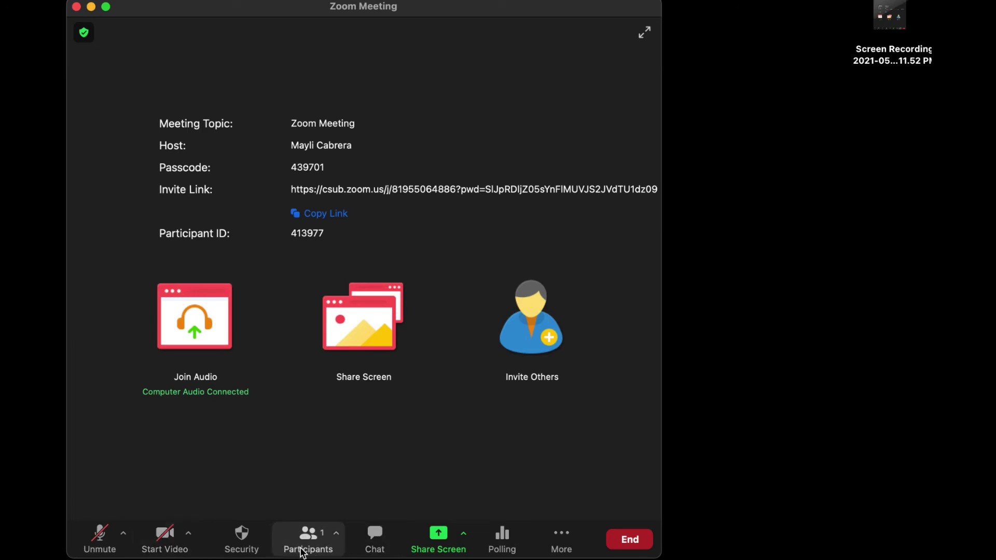
{"action": "left_click", "coordinate": [298, 551]}
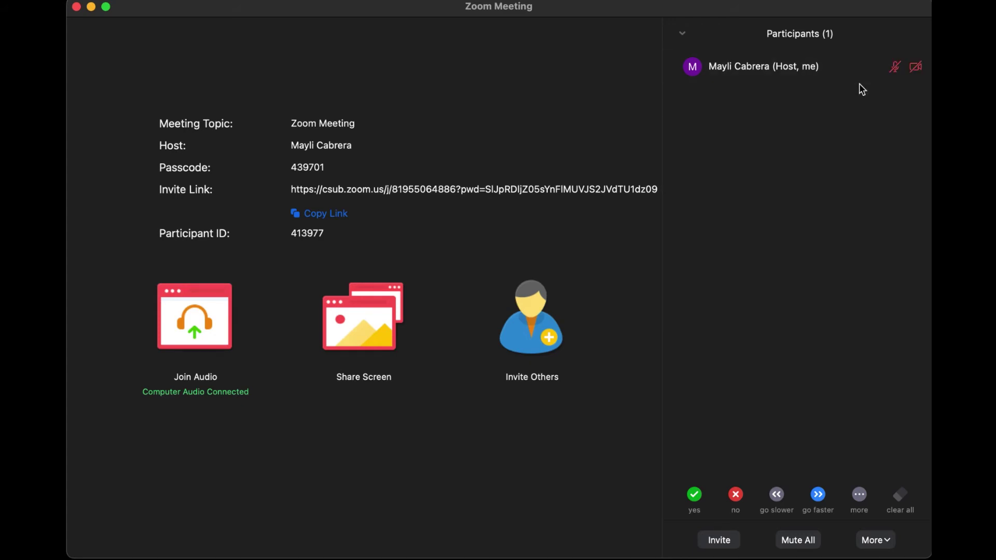
{"action": "mouse_move", "coordinate": [880, 77]}
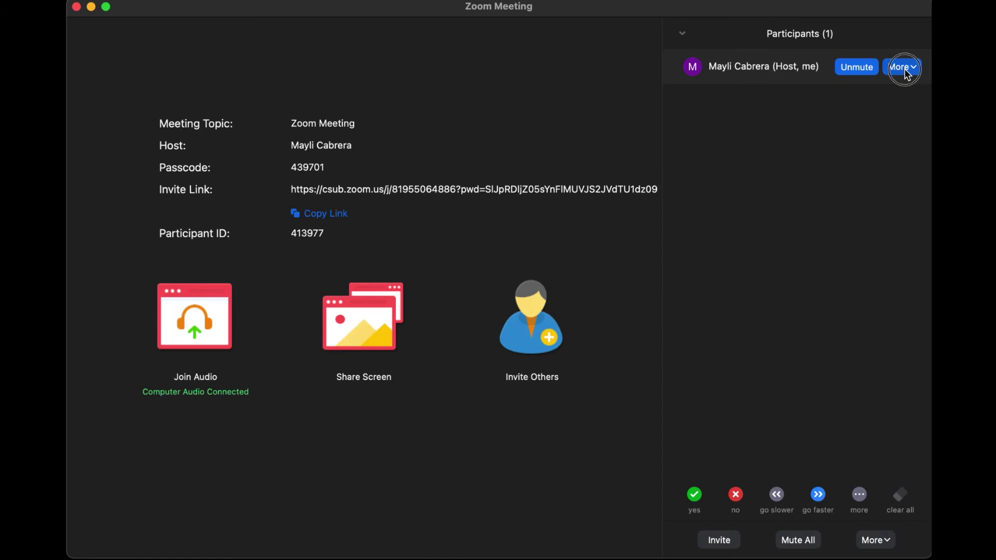
{"action": "left_click", "coordinate": [903, 69]}
{"action": "left_click", "coordinate": [908, 84]}
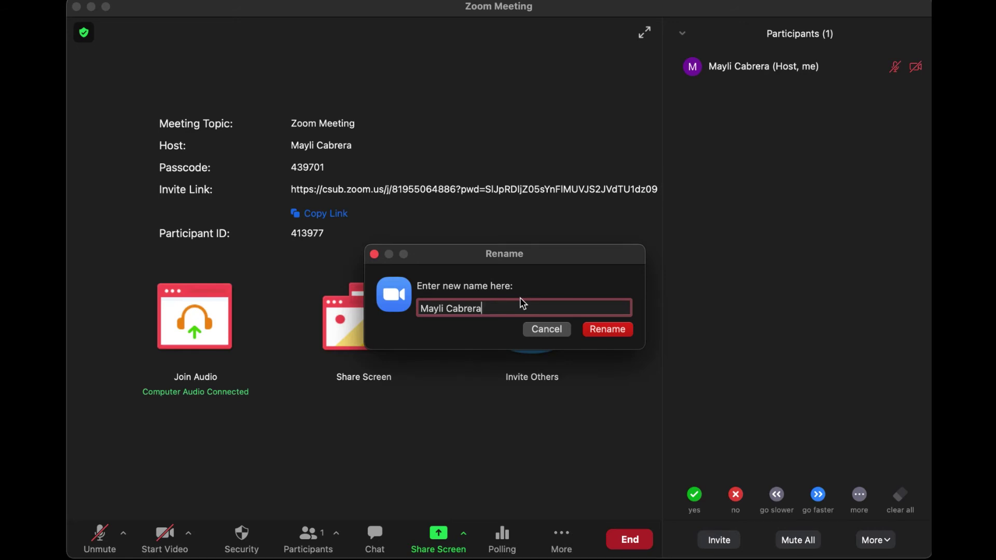
{"action": "left_click", "coordinate": [605, 332]}
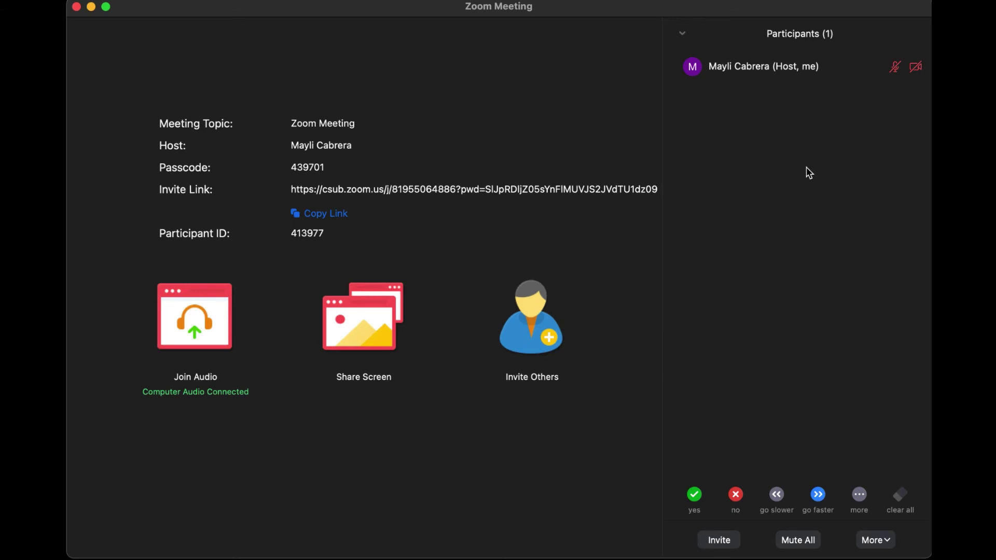
{"action": "left_click", "coordinate": [696, 498]}
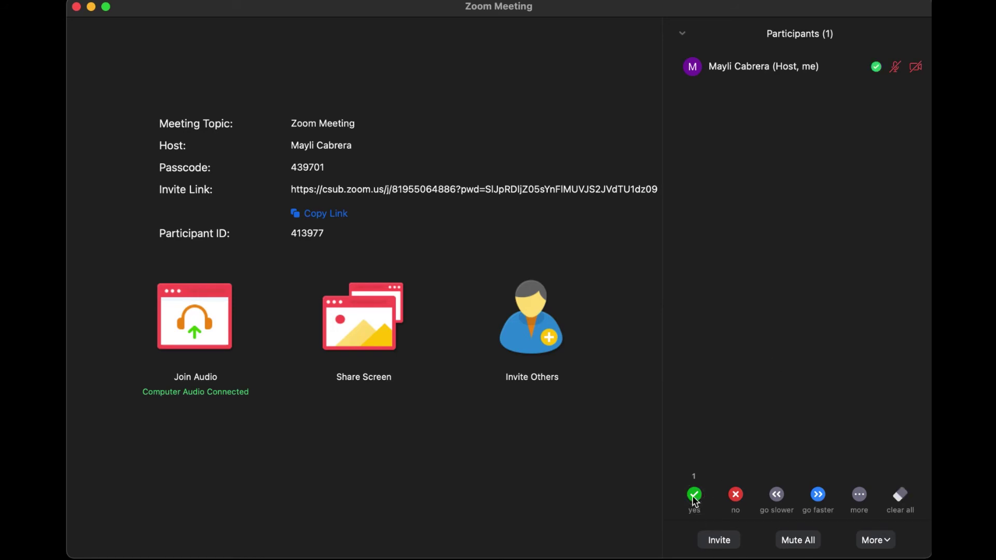
{"action": "left_click", "coordinate": [736, 497]}
{"action": "left_click", "coordinate": [776, 498]}
{"action": "left_click", "coordinate": [818, 503]}
{"action": "left_click", "coordinate": [851, 501]}
{"action": "left_click", "coordinate": [810, 463]}
{"action": "left_click", "coordinate": [833, 464]}
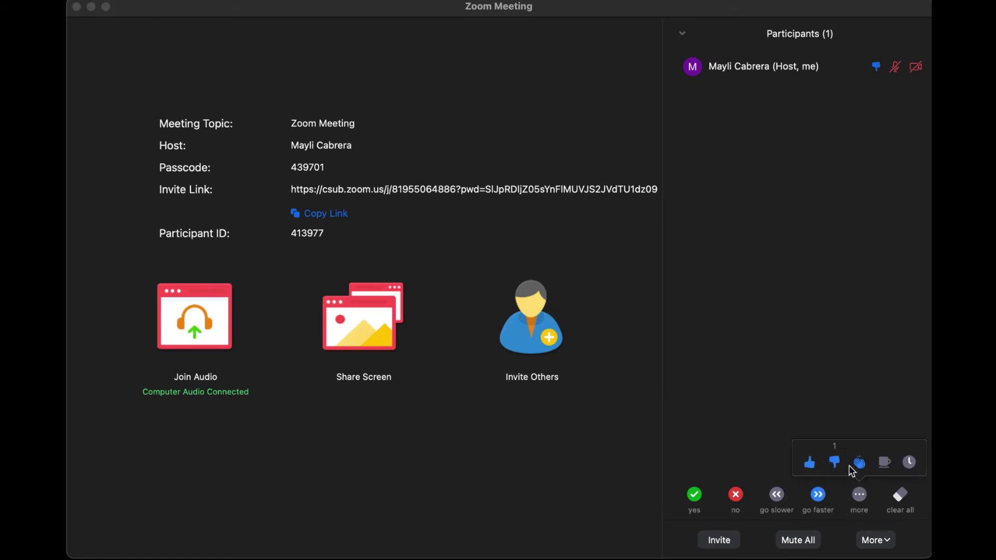
{"action": "left_click", "coordinate": [884, 464]}
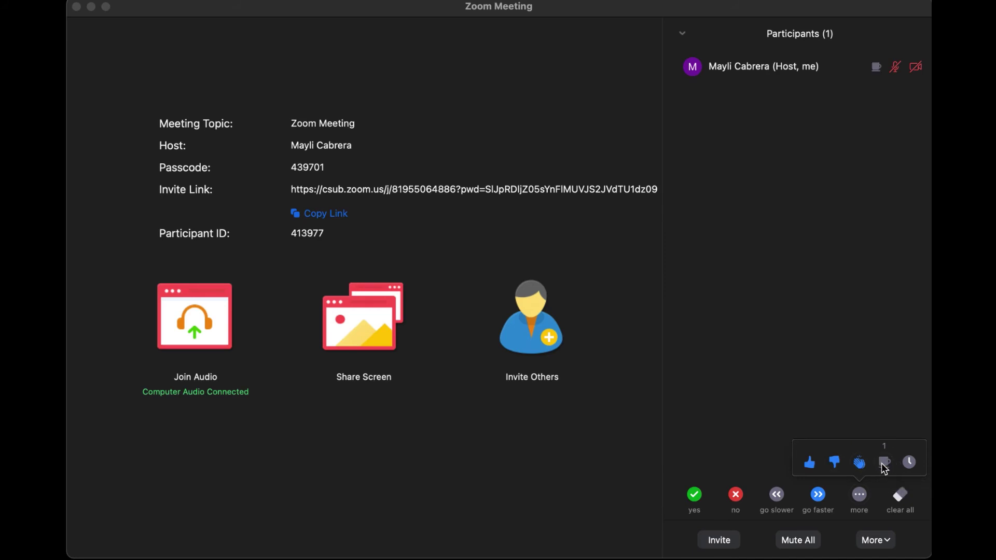
{"action": "left_click", "coordinate": [911, 464]}
{"action": "left_click", "coordinate": [901, 498]}
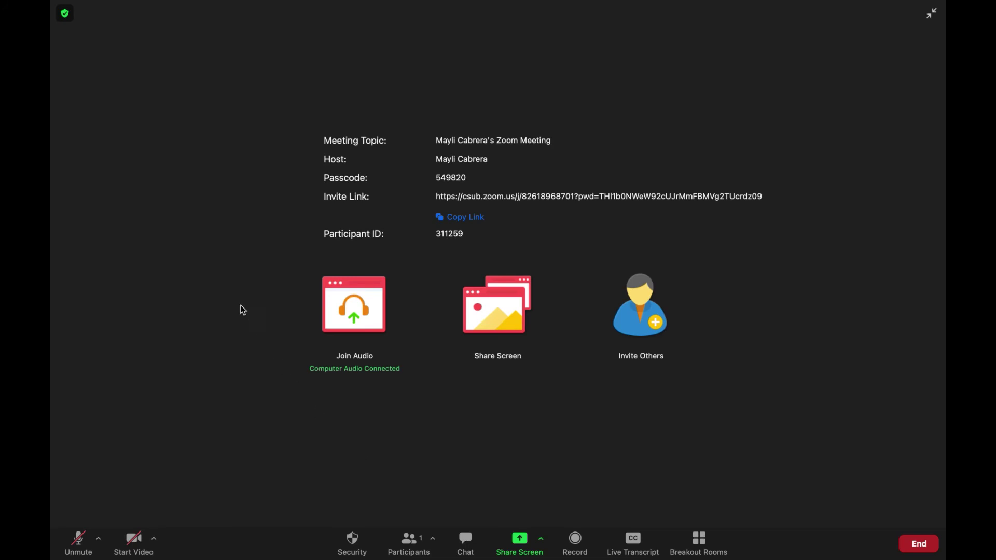
Show the meeting info from the security shield, then open Settings on Statistics
{"action": "left_click", "coordinate": [68, 19]}
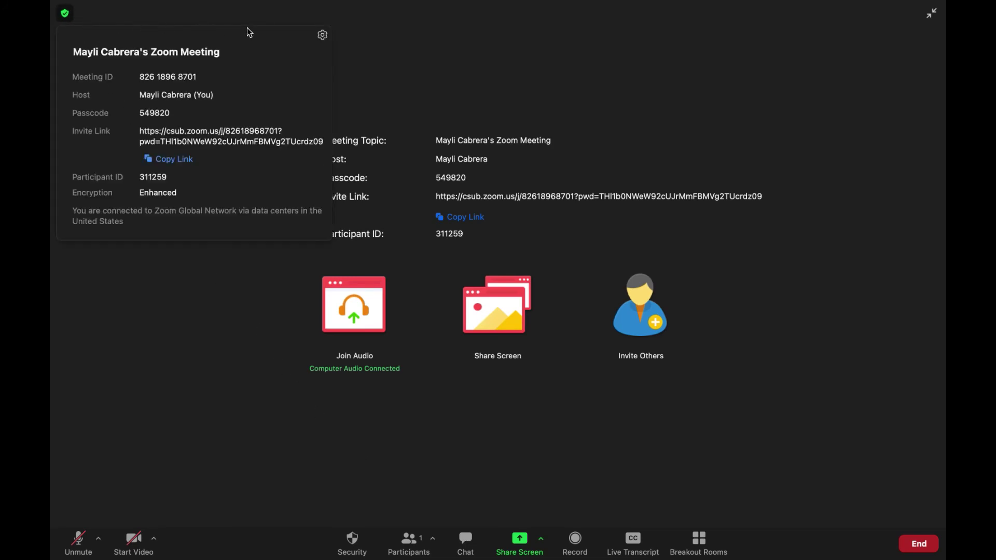
{"action": "left_click", "coordinate": [323, 36]}
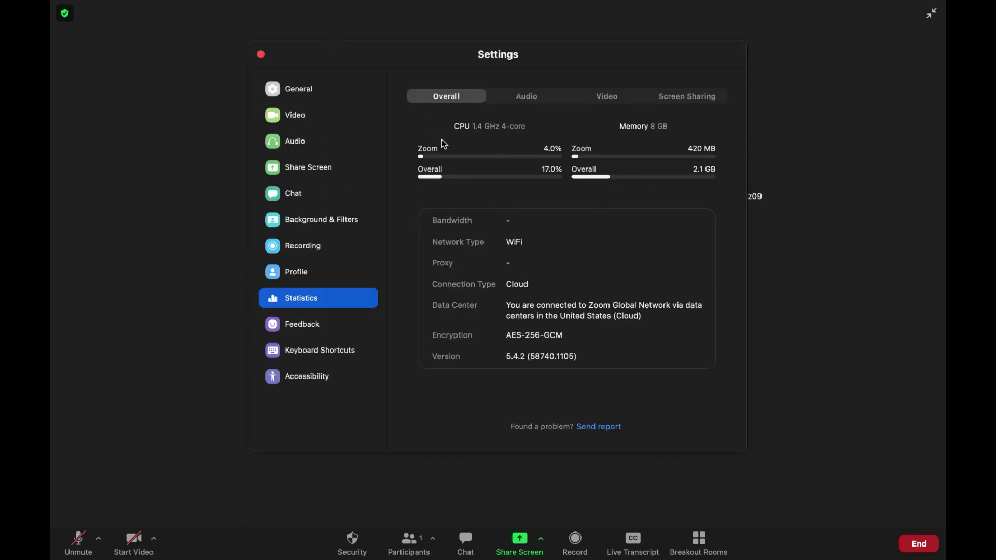
In General, try the Light theme, keep Dark, and cycle through all reaction skin tones
{"action": "left_click", "coordinate": [318, 92]}
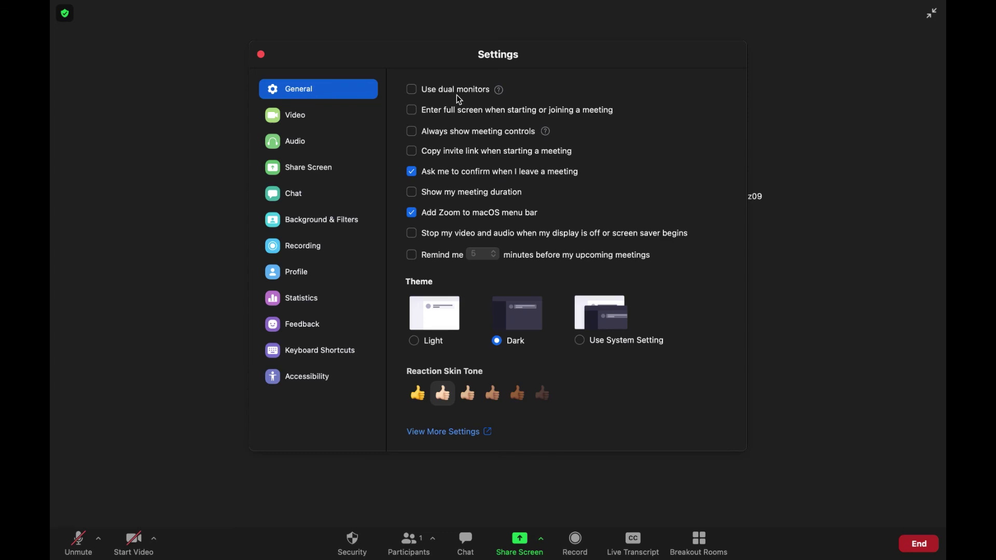
{"action": "left_click", "coordinate": [435, 322]}
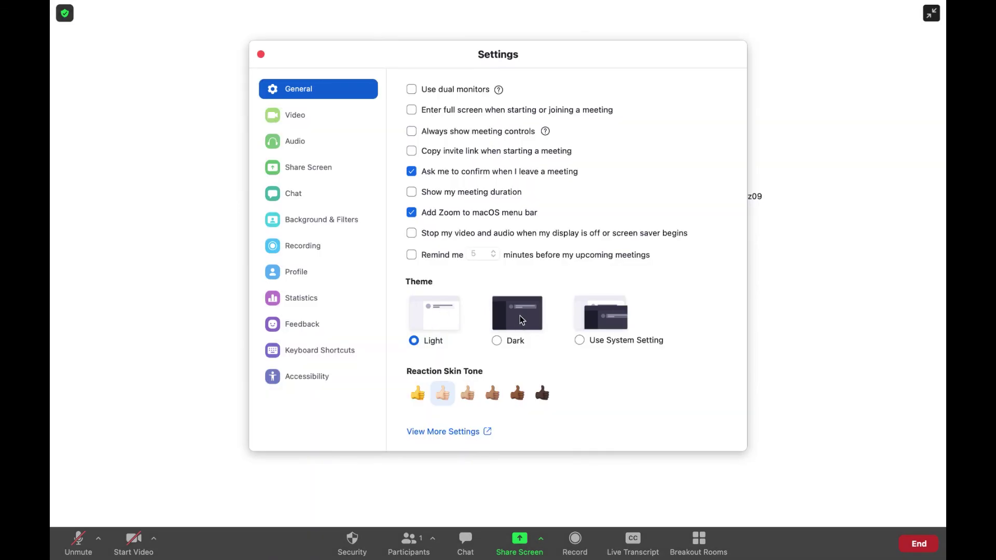
{"action": "left_click", "coordinate": [522, 321]}
{"action": "left_click", "coordinate": [418, 396]}
{"action": "left_click", "coordinate": [442, 398]}
{"action": "left_click", "coordinate": [467, 398]}
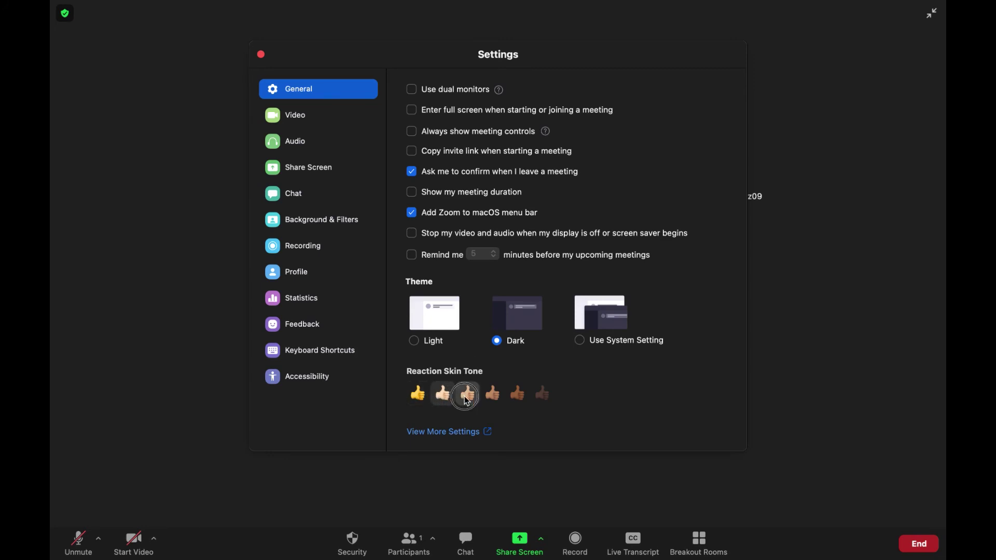
{"action": "left_click", "coordinate": [493, 399]}
{"action": "left_click", "coordinate": [518, 398]}
{"action": "left_click", "coordinate": [543, 398]}
Browse the Video, Audio, Share Screen, Chat and Background & Filters settings pages
{"action": "left_click", "coordinate": [307, 119]}
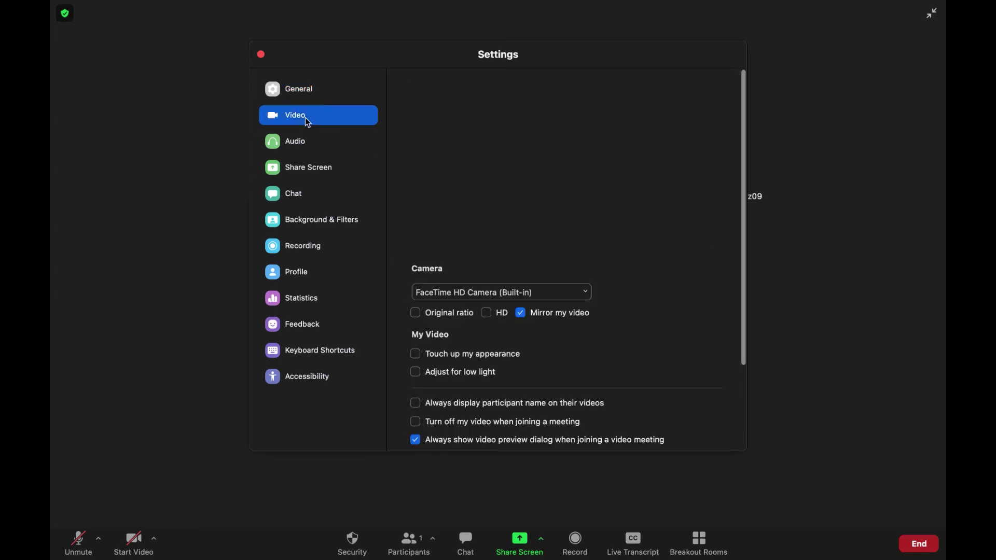
{"action": "scroll", "coordinate": [489, 349], "scroll_direction": "down", "scroll_amount": 2}
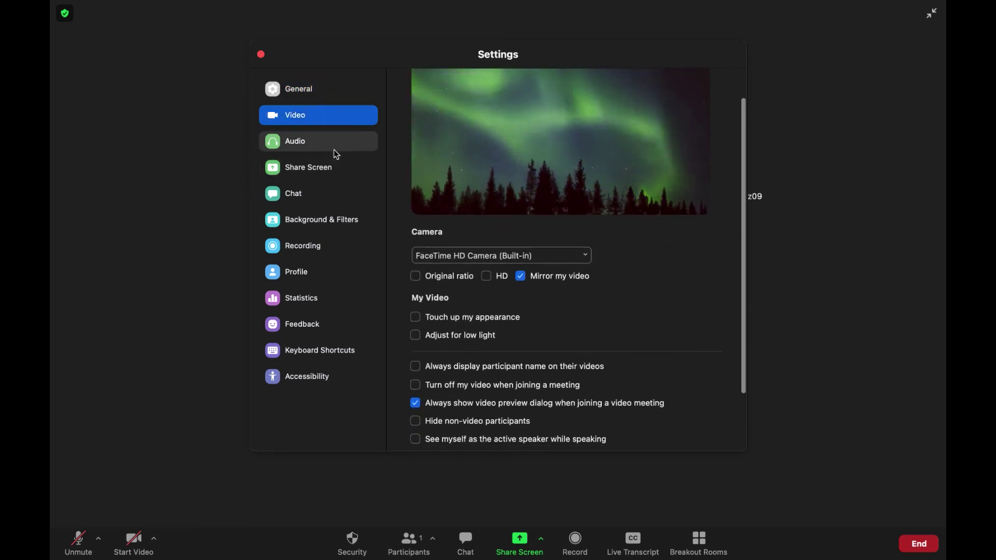
{"action": "left_click", "coordinate": [333, 152]}
{"action": "left_click", "coordinate": [330, 173]}
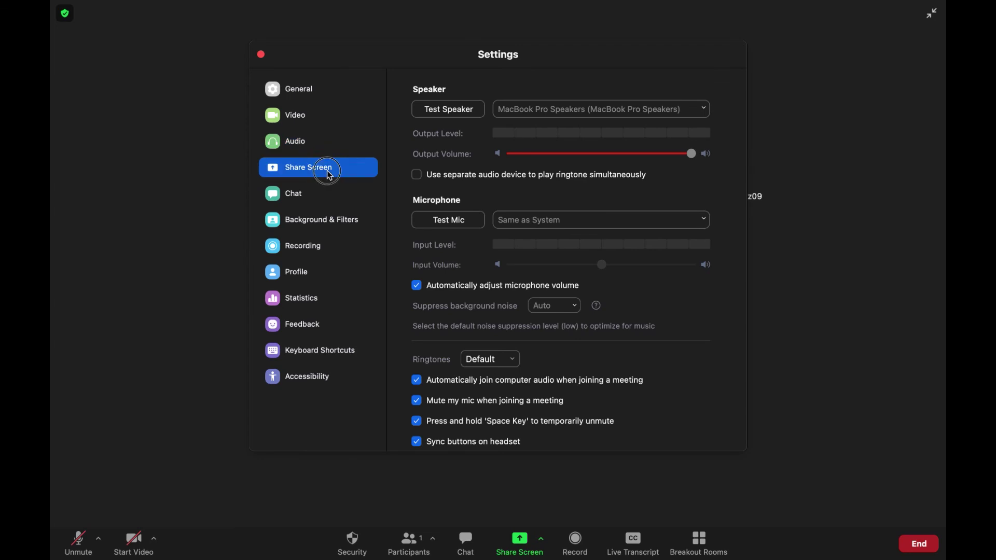
{"action": "left_click", "coordinate": [325, 193]}
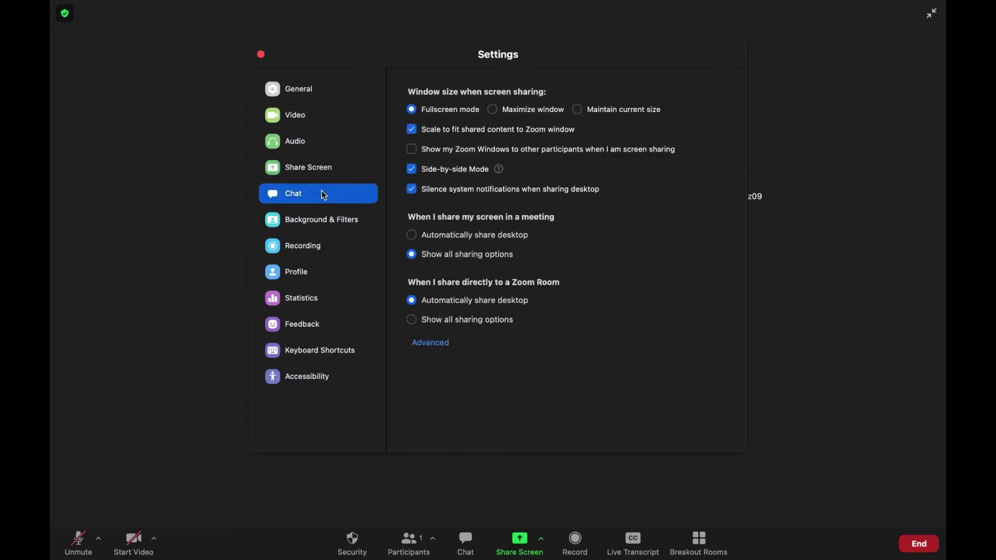
{"action": "left_click", "coordinate": [330, 219]}
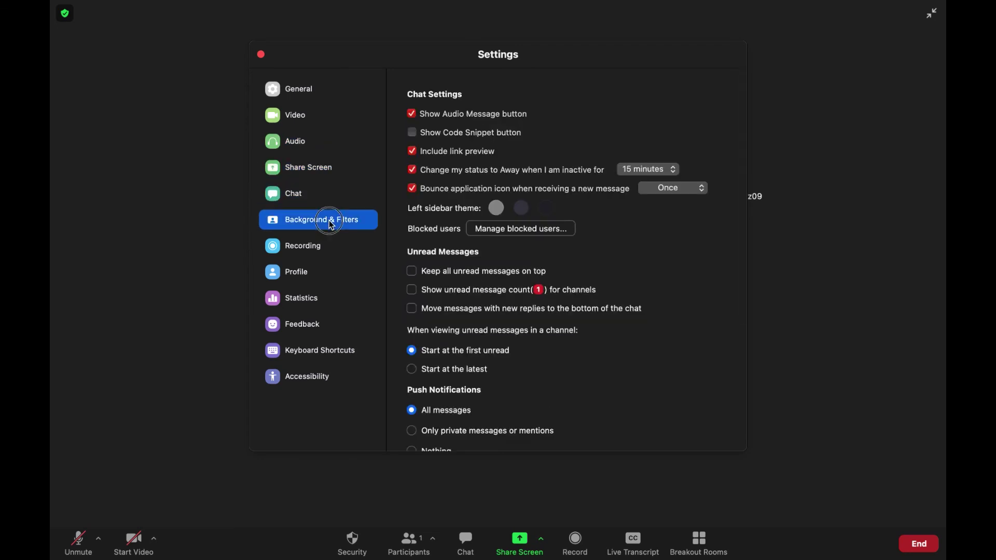
Try the Golden Gate, grass, Earth and beach backgrounds, settling on aurora
{"action": "left_click", "coordinate": [529, 328]}
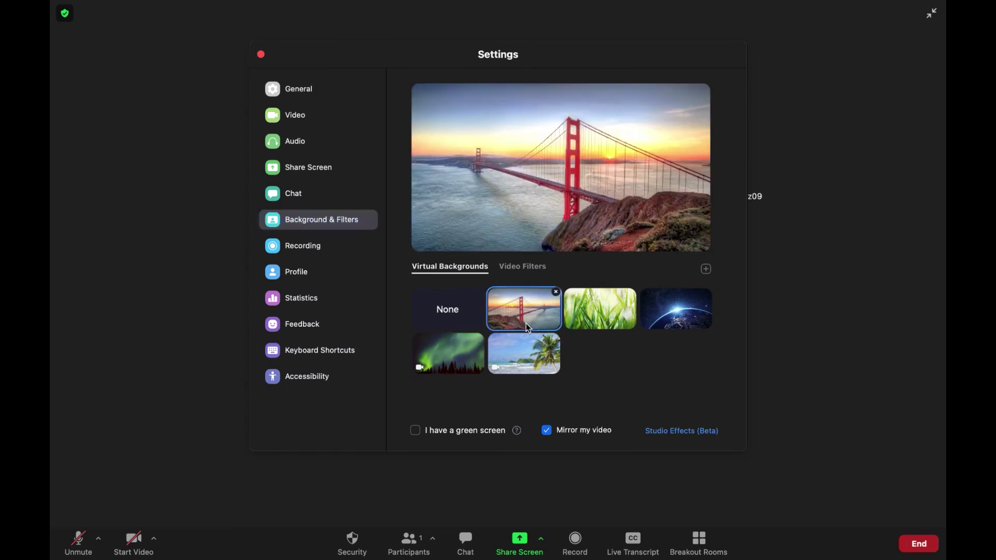
{"action": "left_click", "coordinate": [608, 318]}
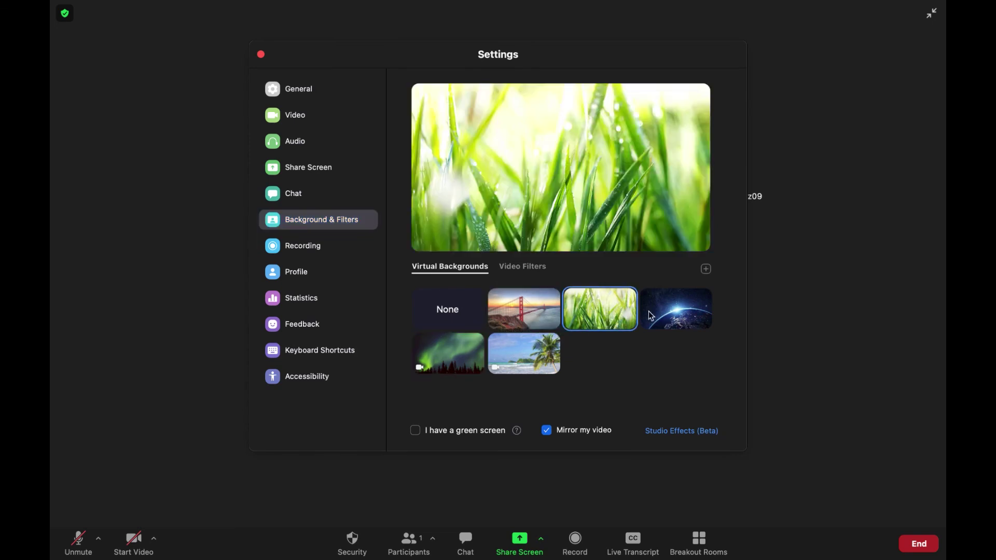
{"action": "left_click", "coordinate": [672, 316]}
{"action": "left_click", "coordinate": [524, 353]}
{"action": "left_click", "coordinate": [452, 352]}
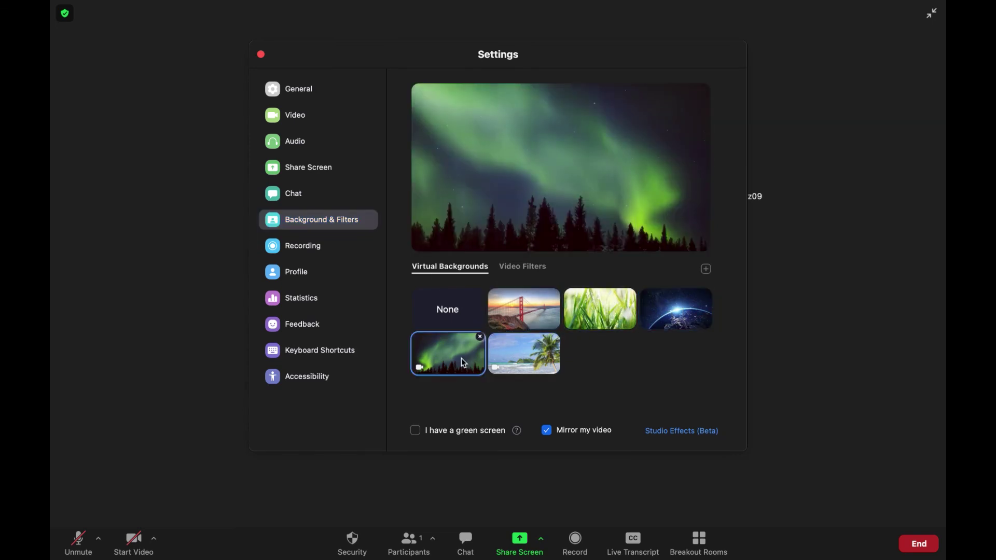
{"action": "left_click", "coordinate": [706, 270]}
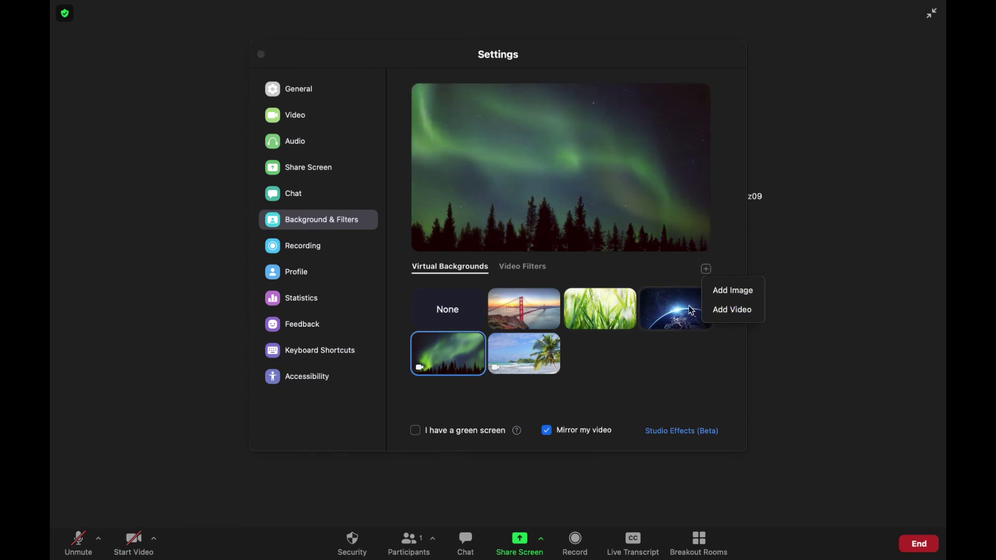
Try the theater, string-lights and Huh? video filters, settling on sunglasses
{"action": "left_click", "coordinate": [520, 268]}
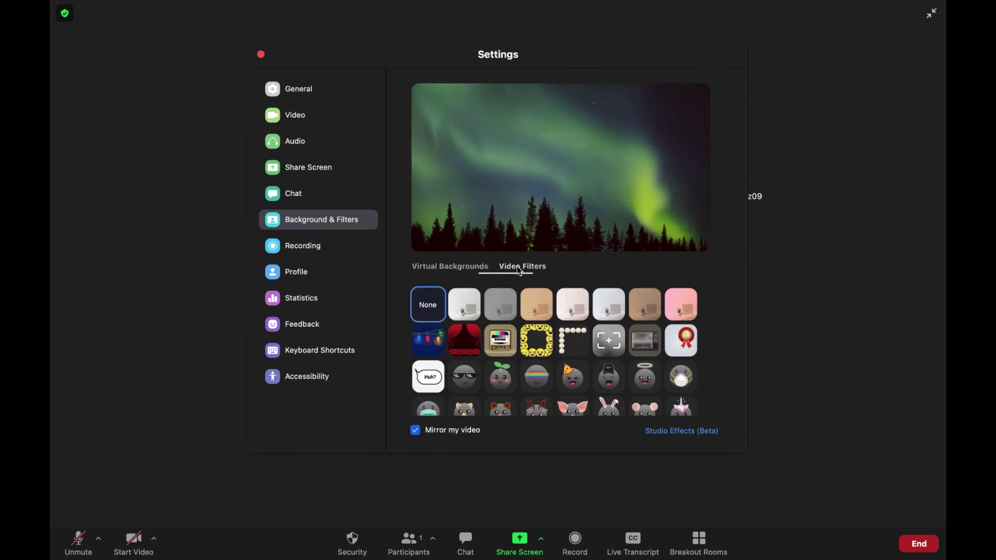
{"action": "left_click", "coordinate": [464, 341]}
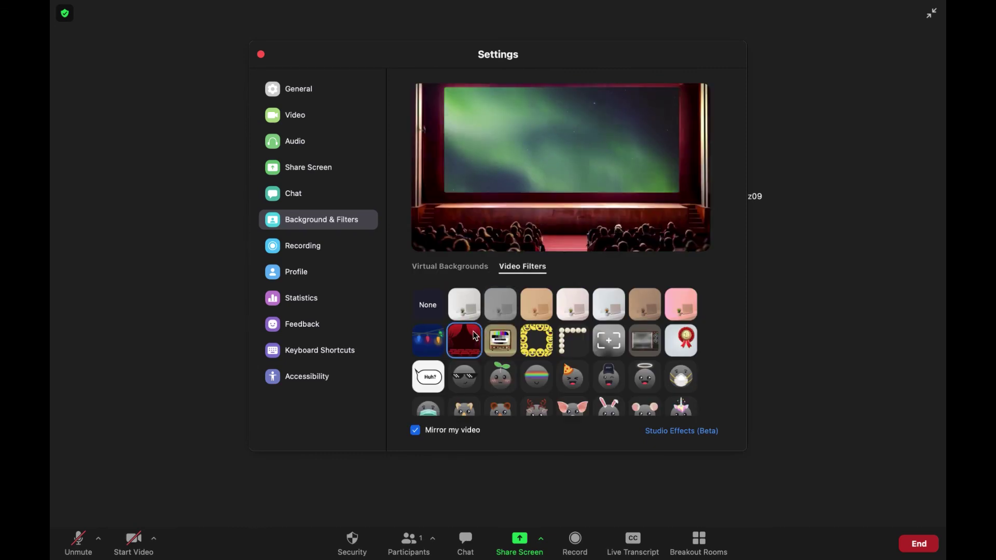
{"action": "left_click", "coordinate": [431, 343]}
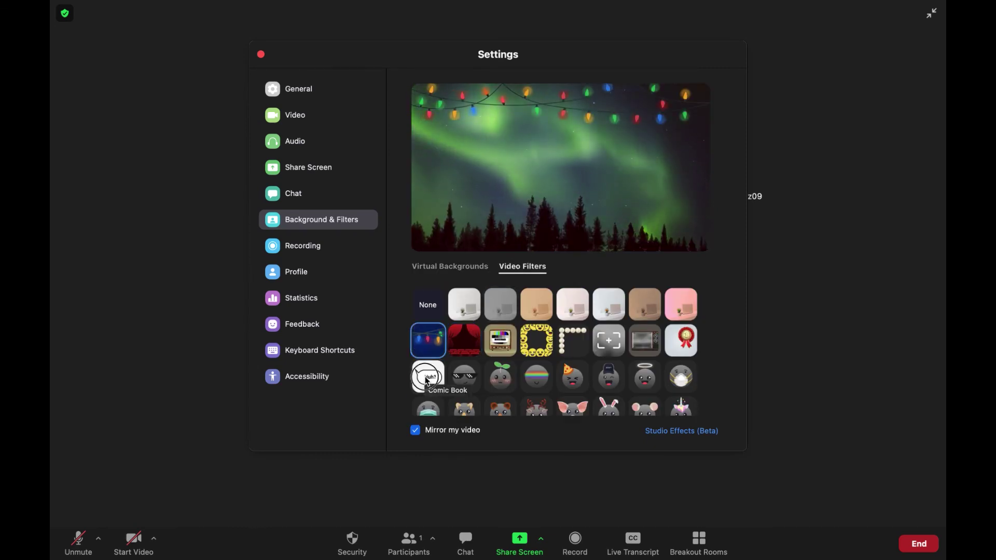
{"action": "left_click", "coordinate": [434, 381]}
{"action": "left_click", "coordinate": [464, 377]}
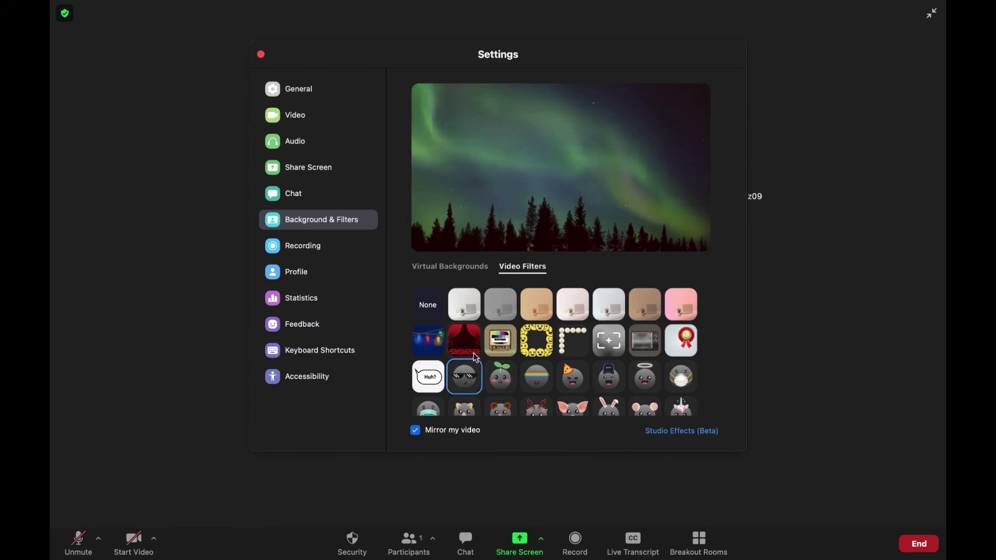
{"action": "left_click", "coordinate": [447, 268]}
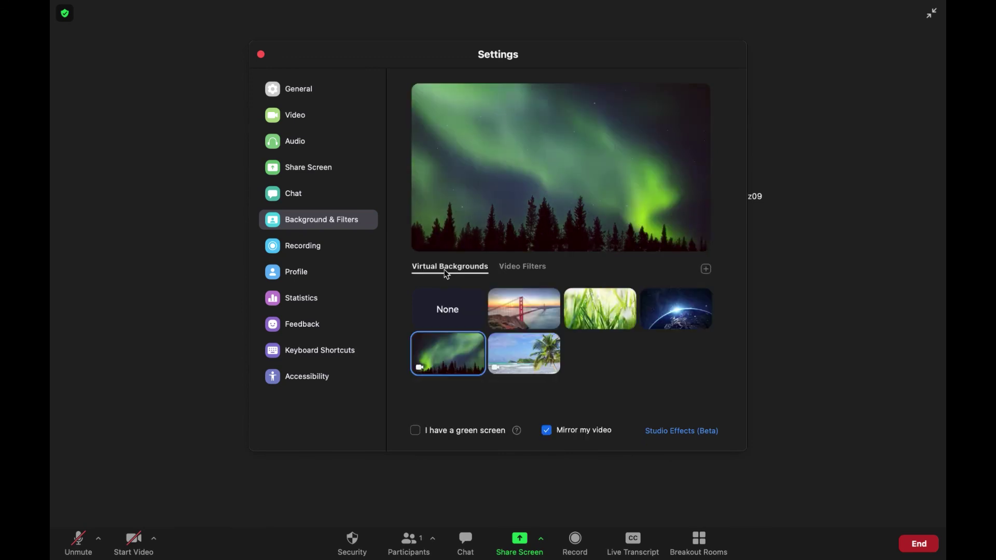
Tour the Recording, Profile, Statistics, Feedback and Keyboard Shortcuts settings pages, ending on Accessibility
{"action": "left_click", "coordinate": [320, 250]}
{"action": "left_click", "coordinate": [321, 273]}
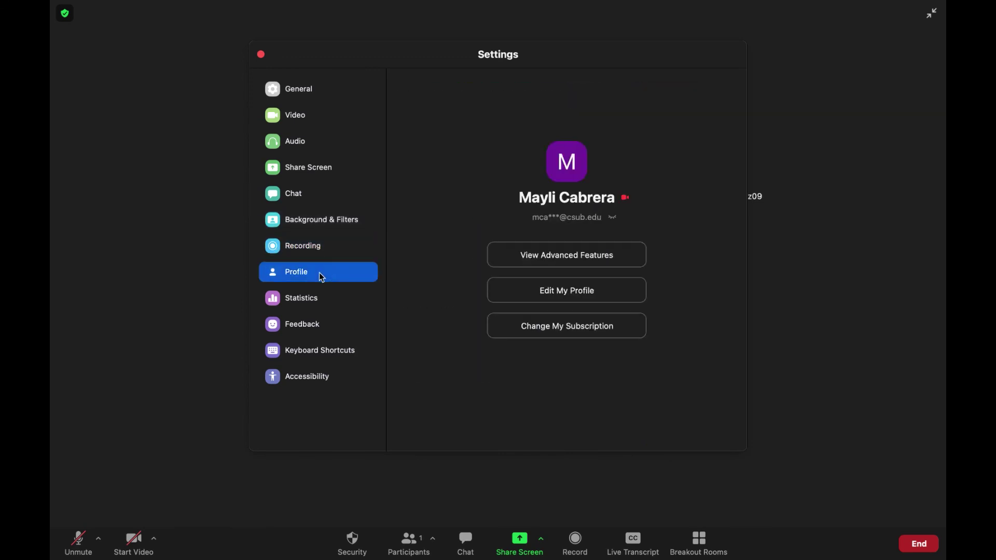
{"action": "left_click", "coordinate": [327, 297]}
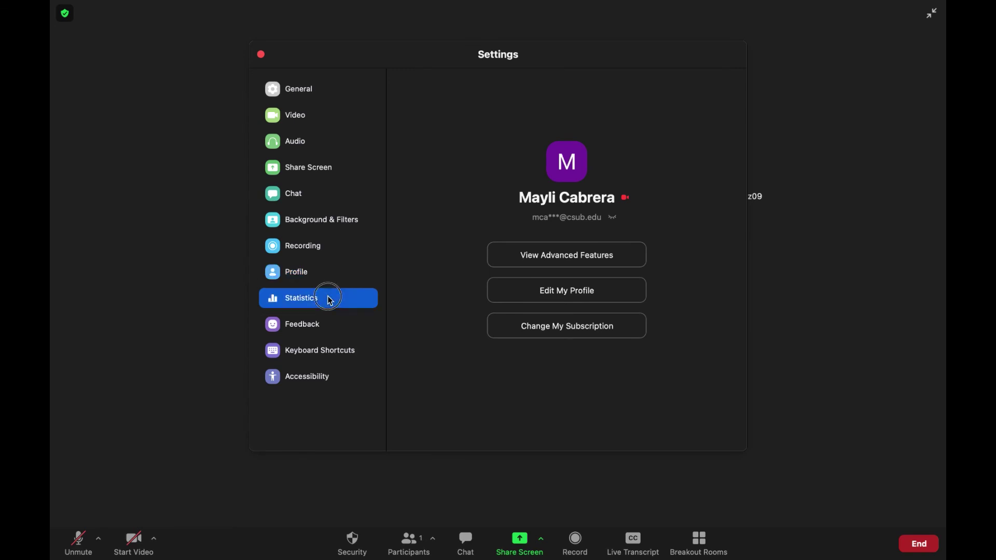
{"action": "left_click", "coordinate": [339, 331]}
{"action": "left_click", "coordinate": [352, 356]}
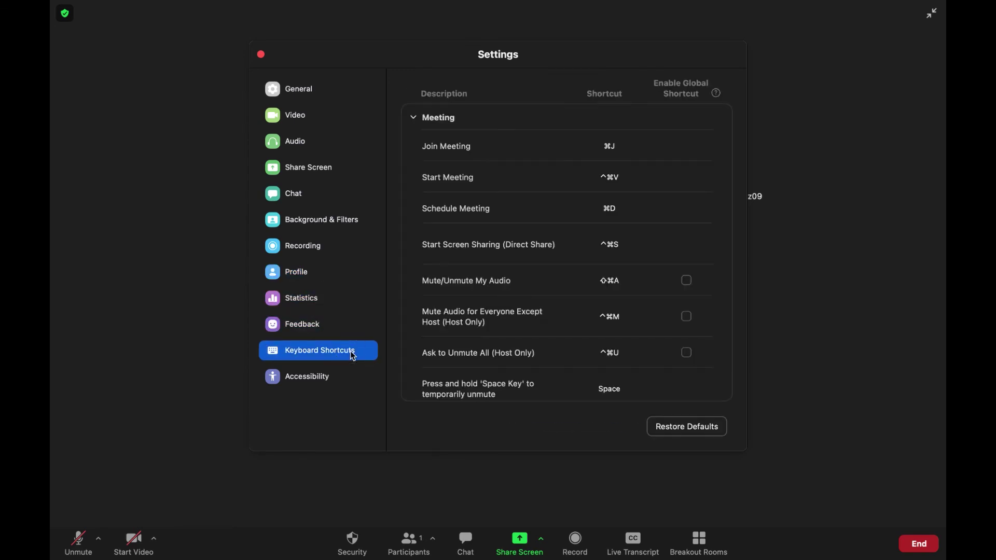
{"action": "left_click", "coordinate": [333, 378]}
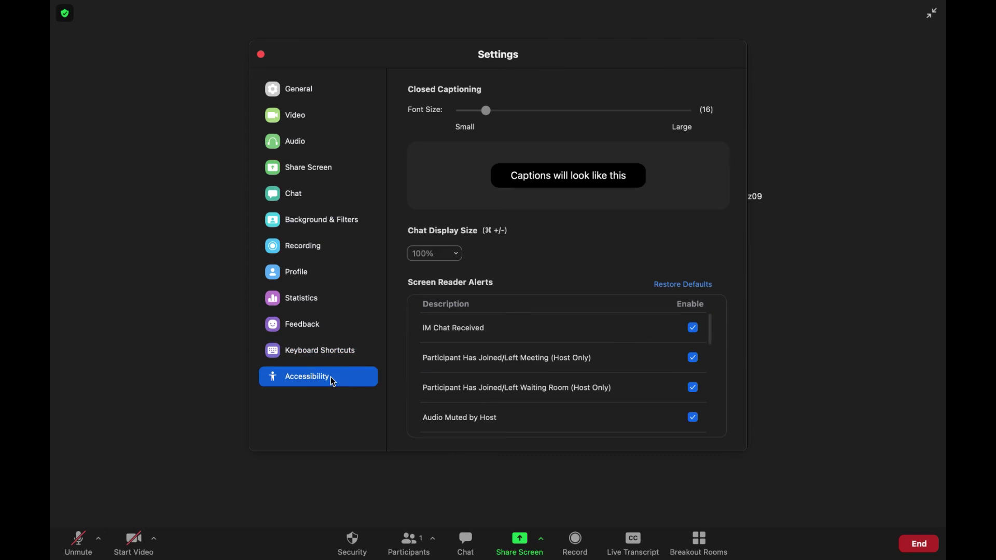